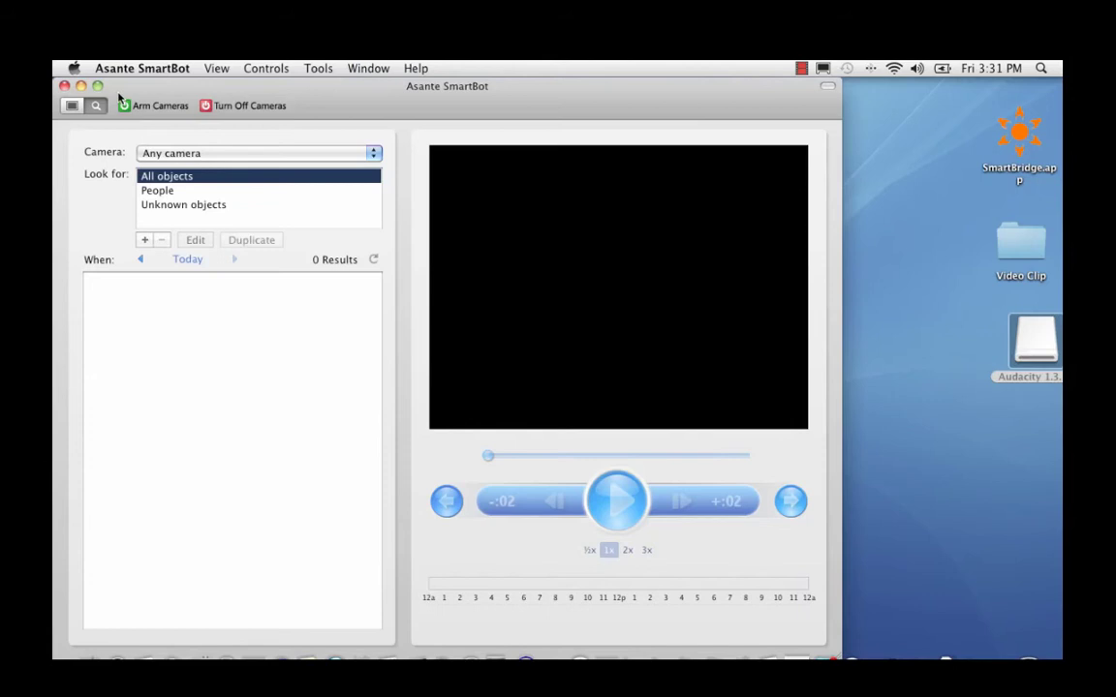
Maximize SmartBot, switch to live view, and start Add Camera from the Tools menu
click(98, 87)
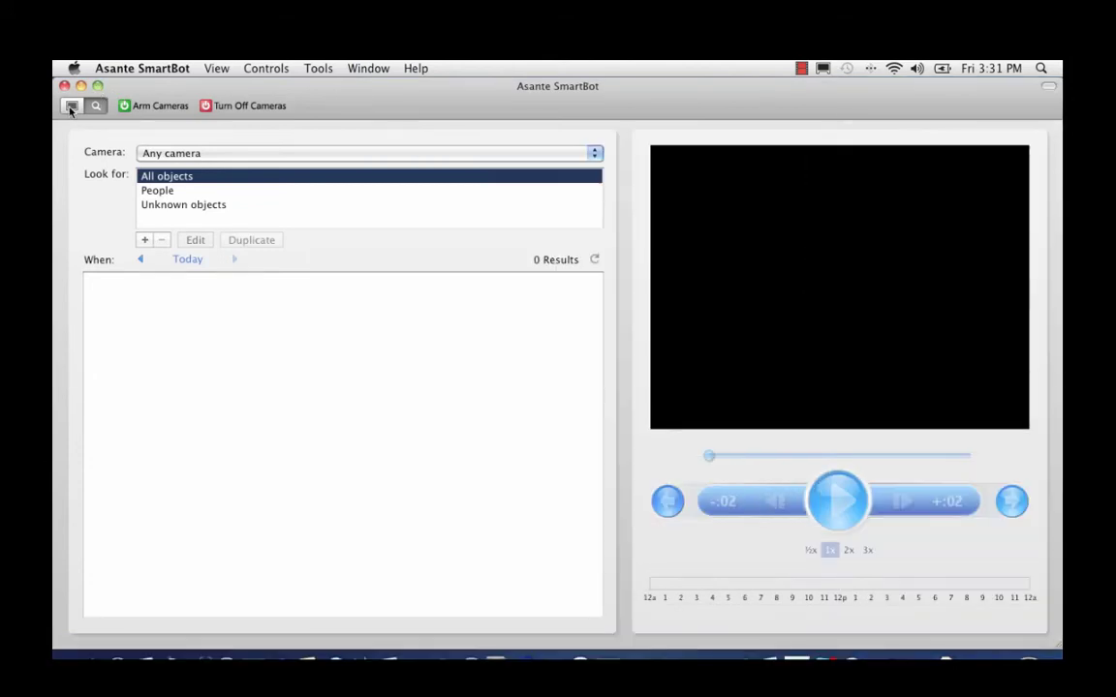
click(71, 106)
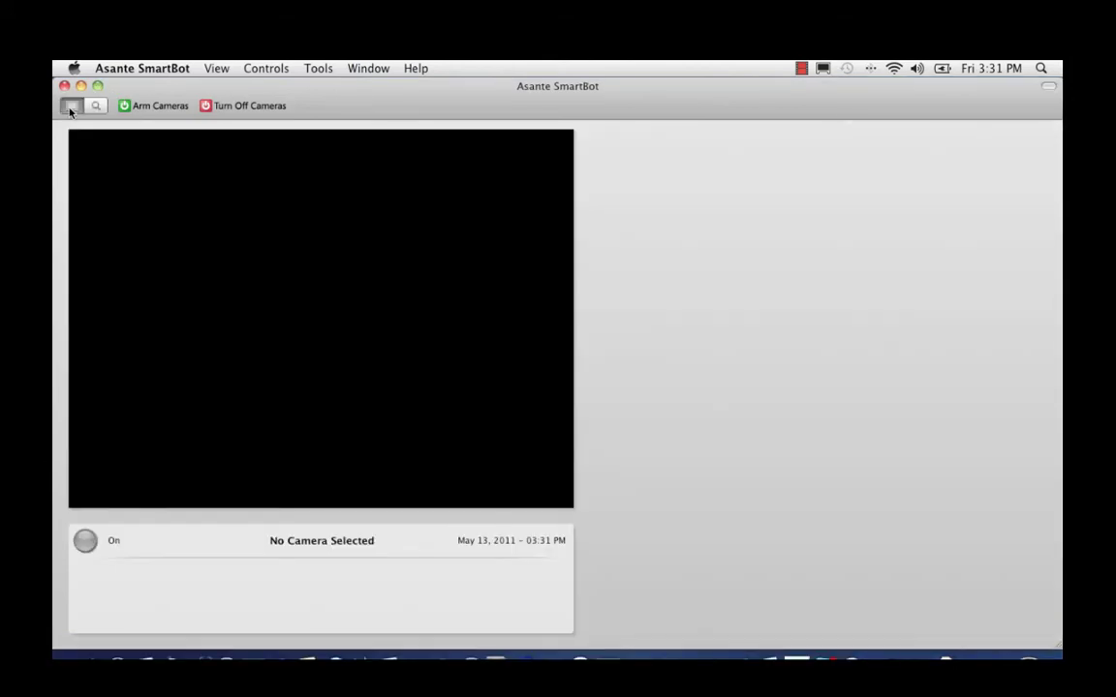
click(311, 70)
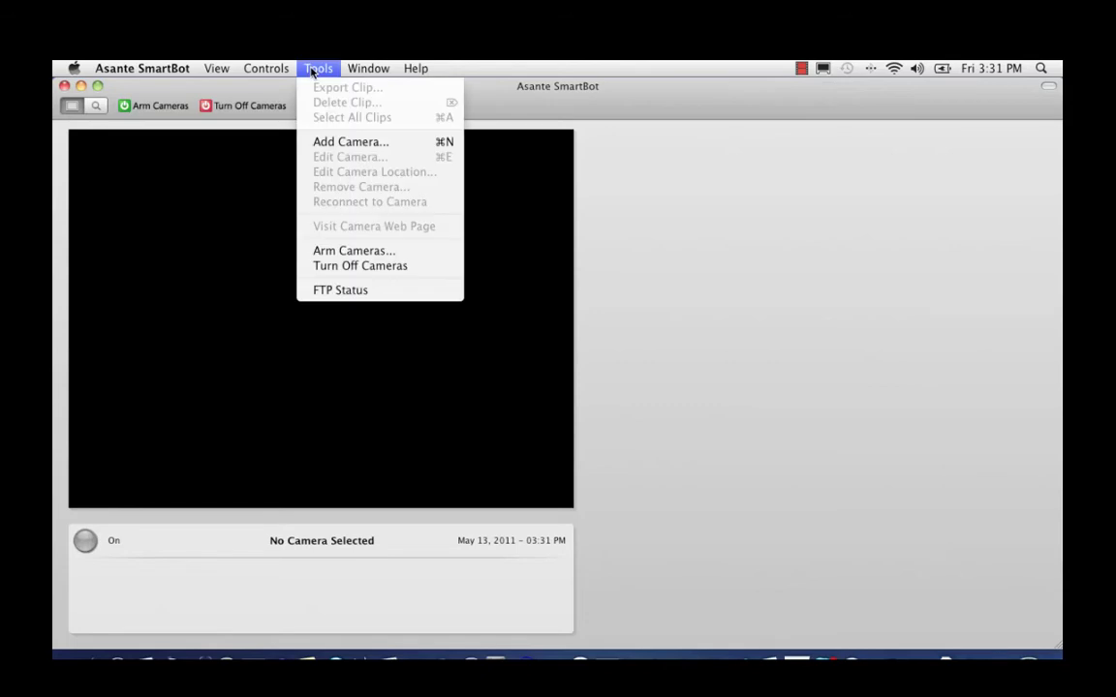
click(327, 141)
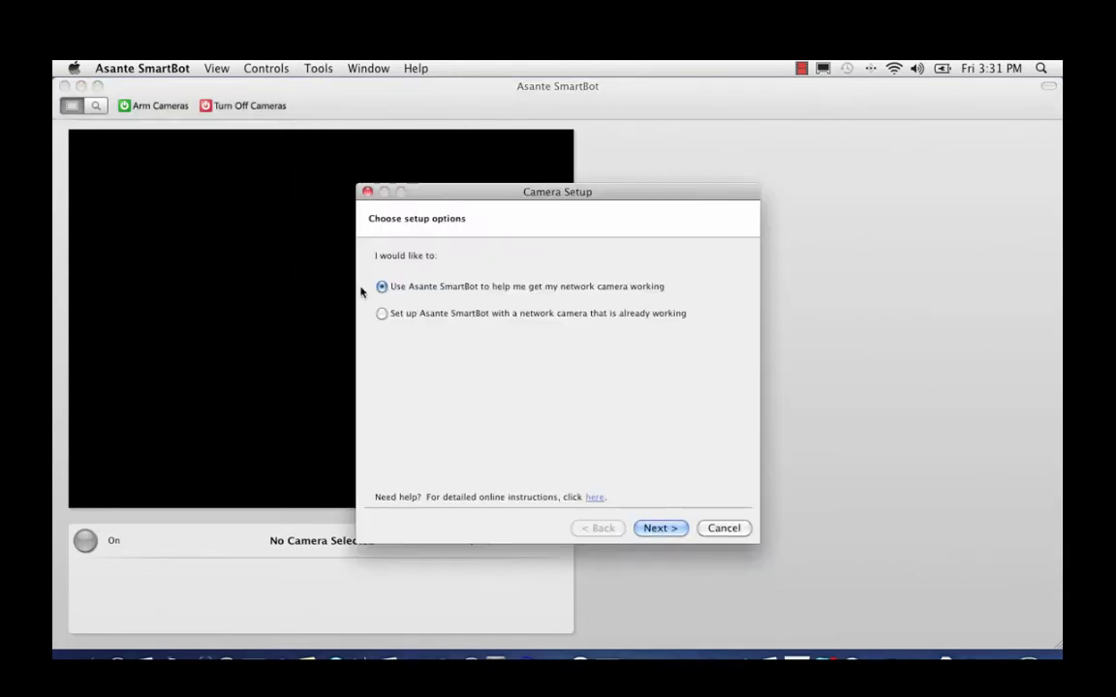
Advance the setup wizard, select the Megapixel IR IPCAM, and keep the Wireless connection
click(667, 528)
click(667, 529)
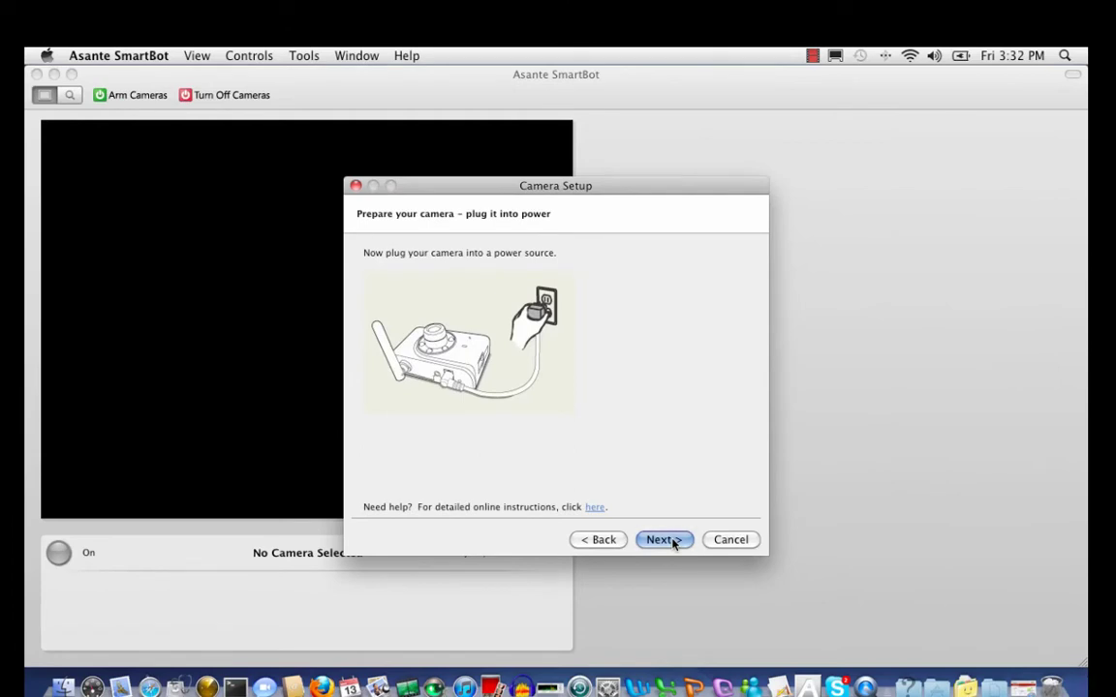
click(668, 540)
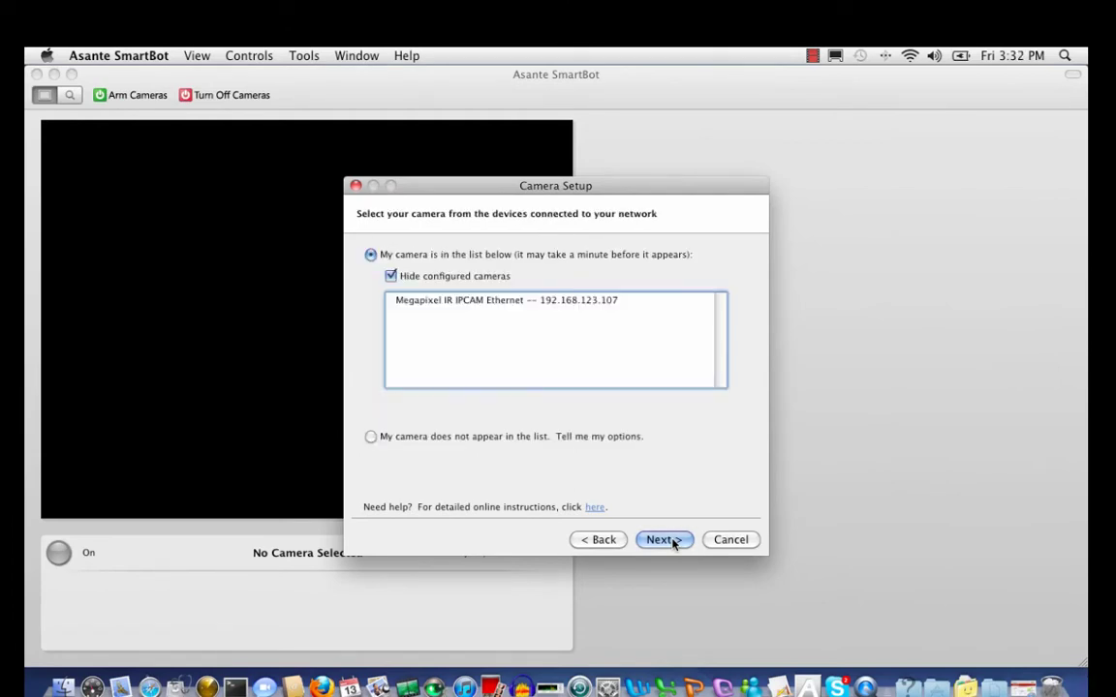
click(563, 306)
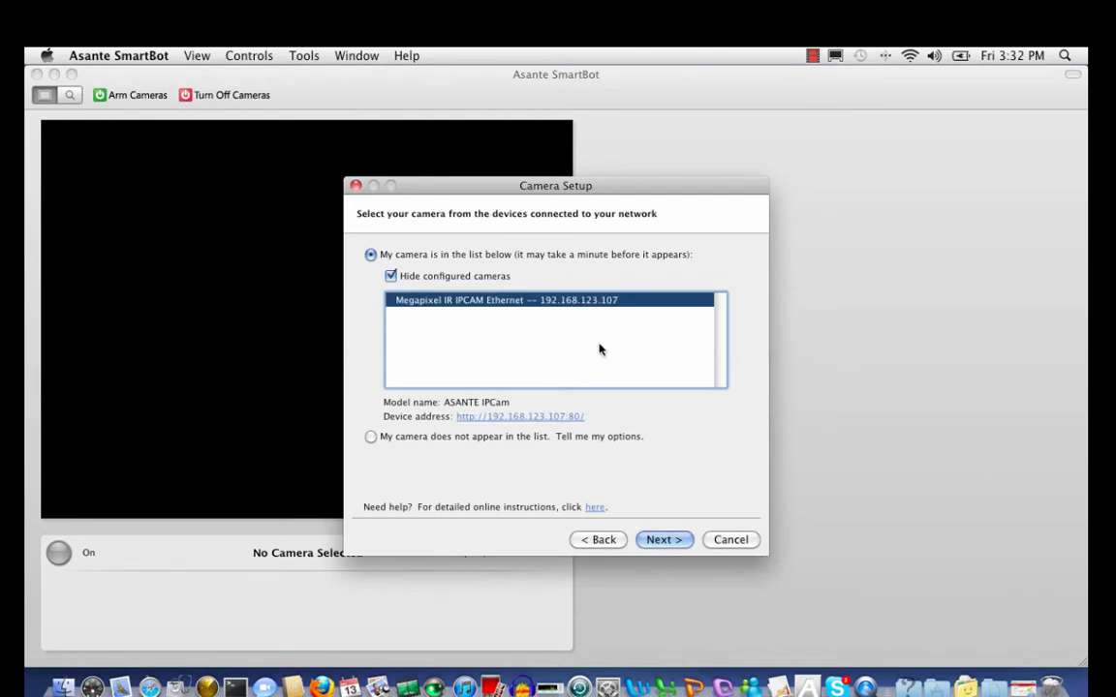
click(662, 541)
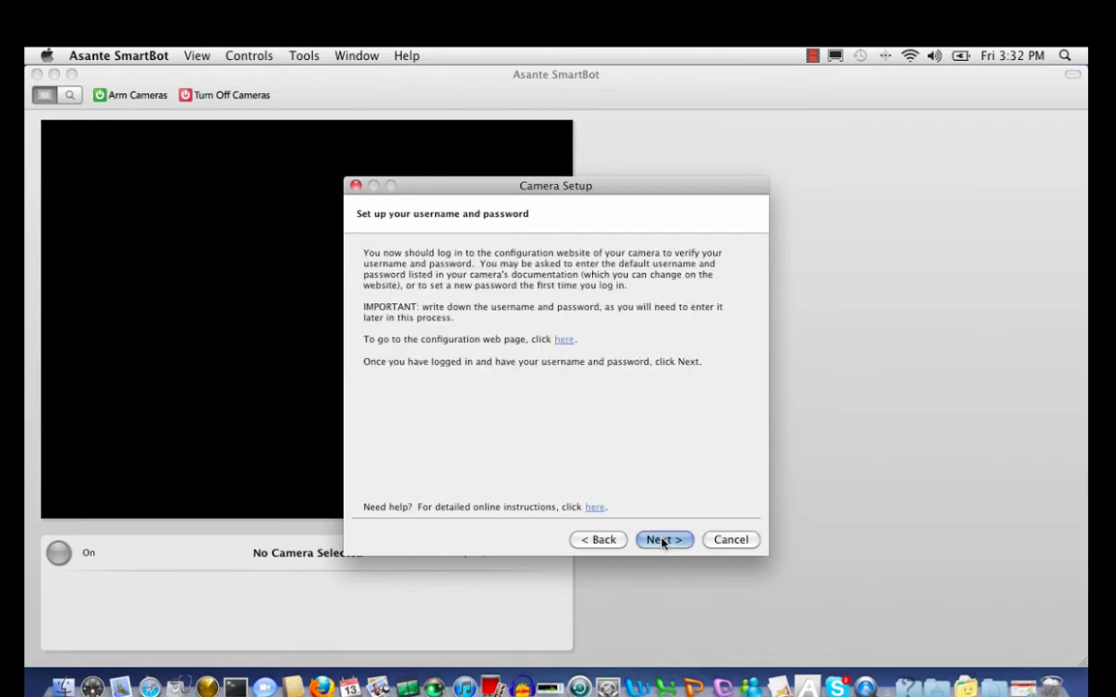
click(663, 540)
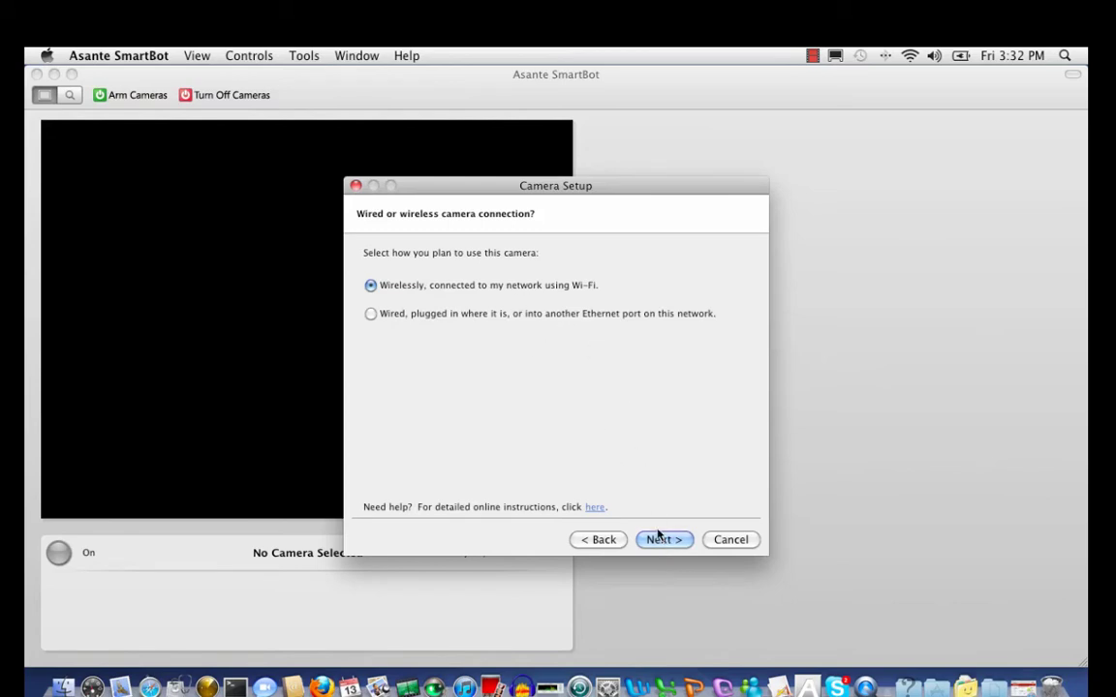
click(662, 541)
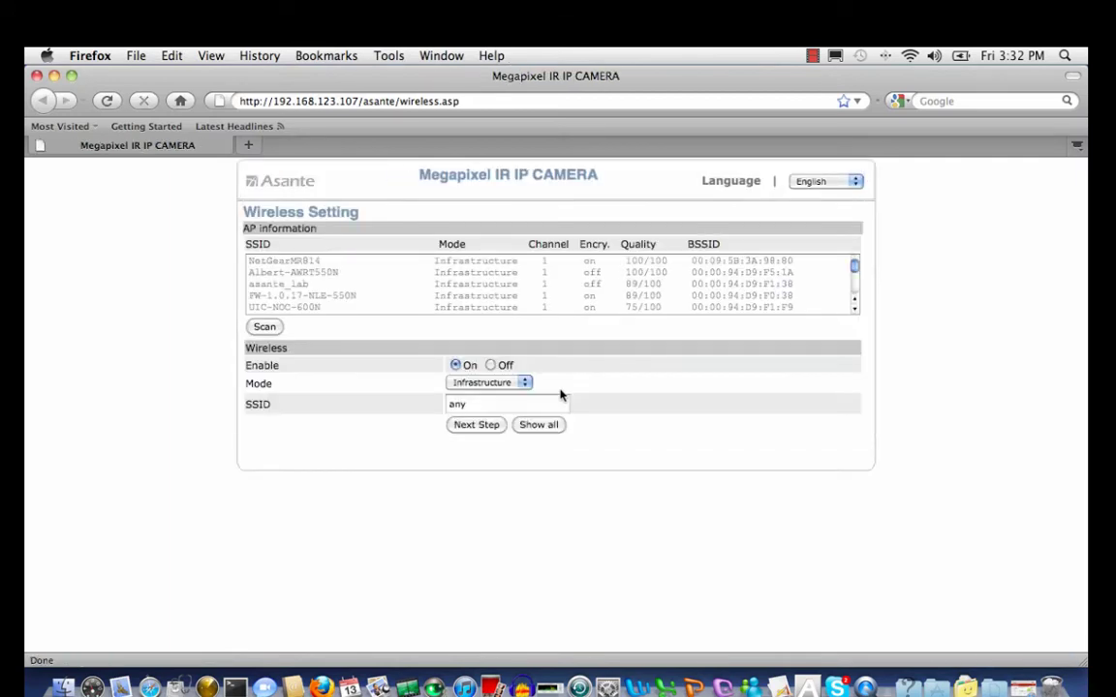
Pick the open 100/100-quality network as SSID, show all settings, and leave authentication at None
click(329, 274)
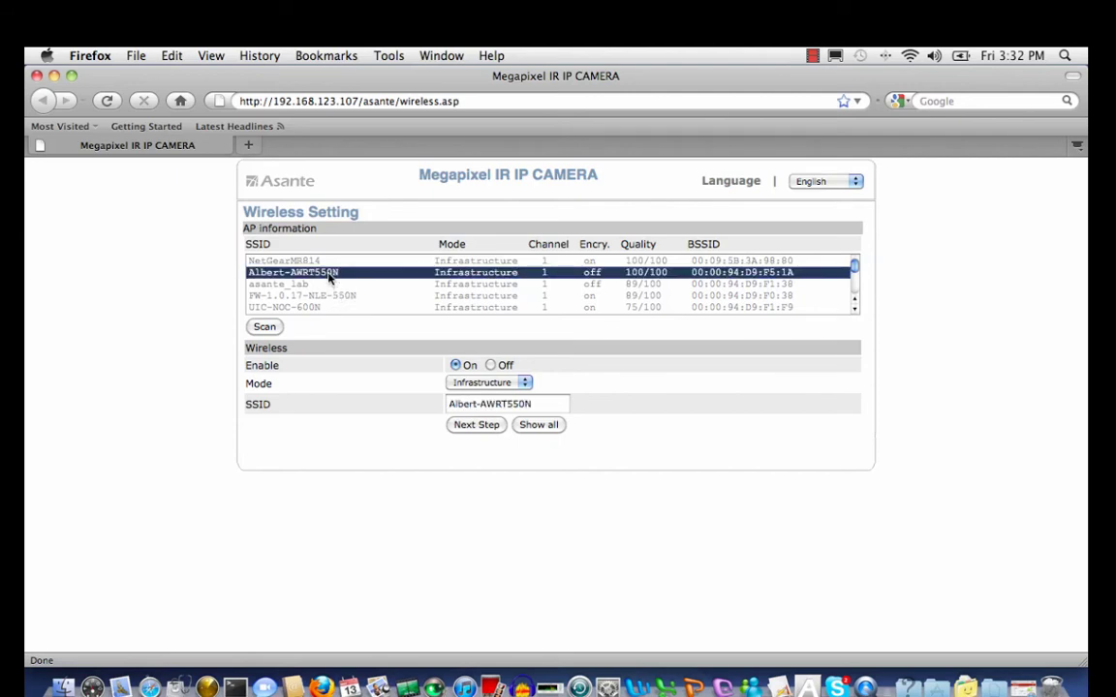
click(527, 427)
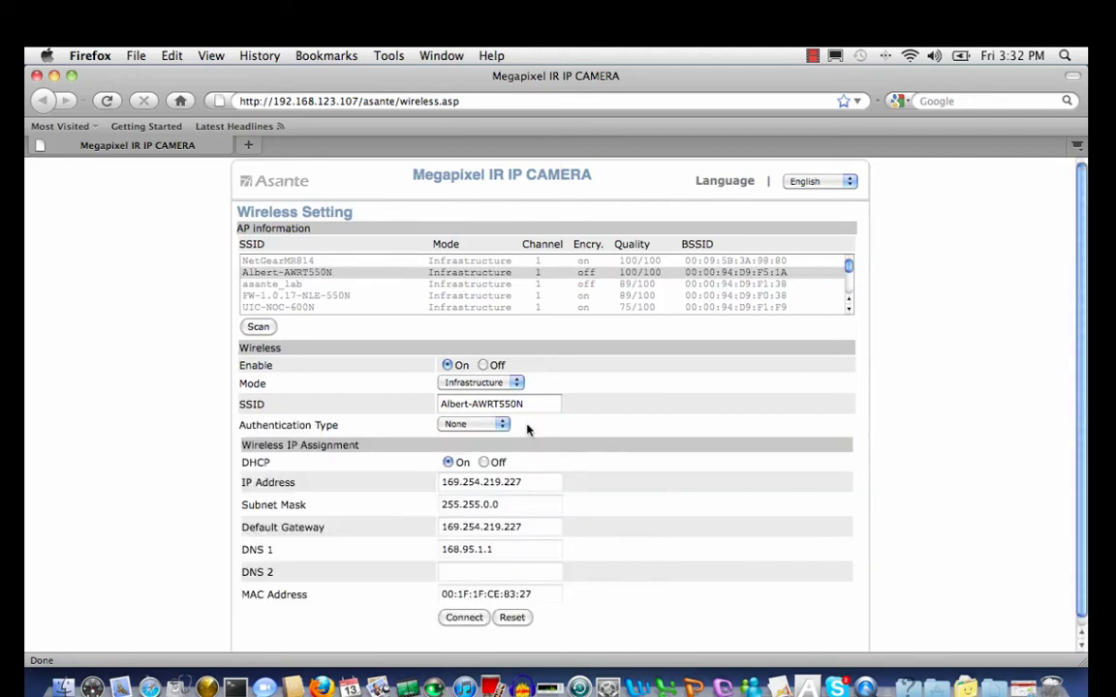
click(502, 425)
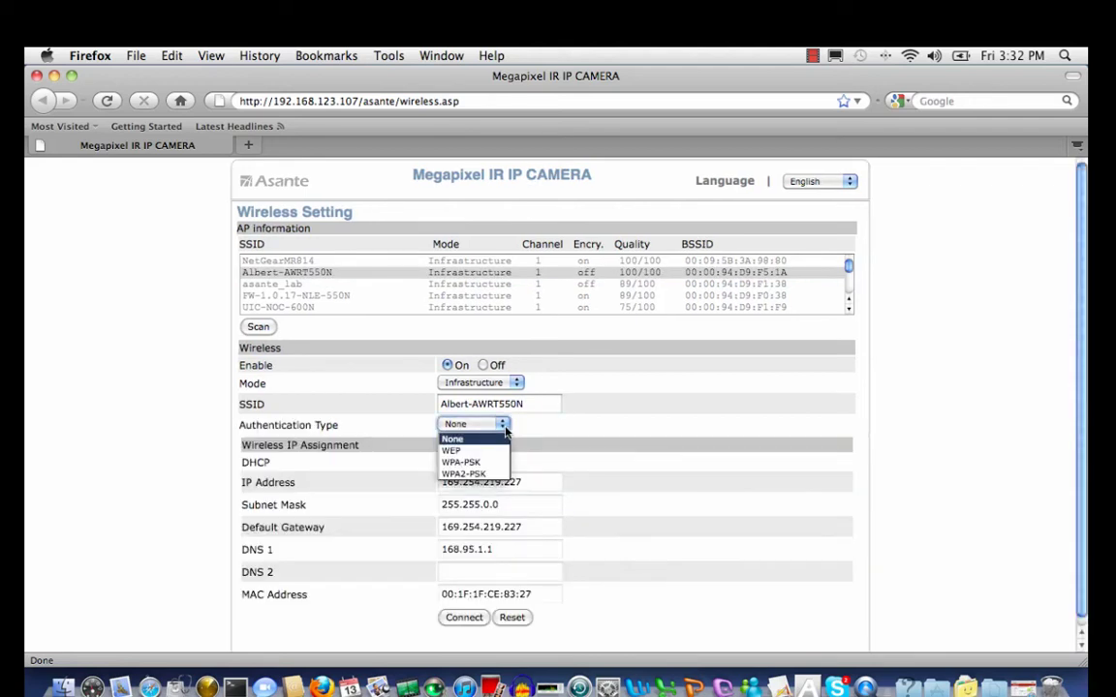
click(489, 451)
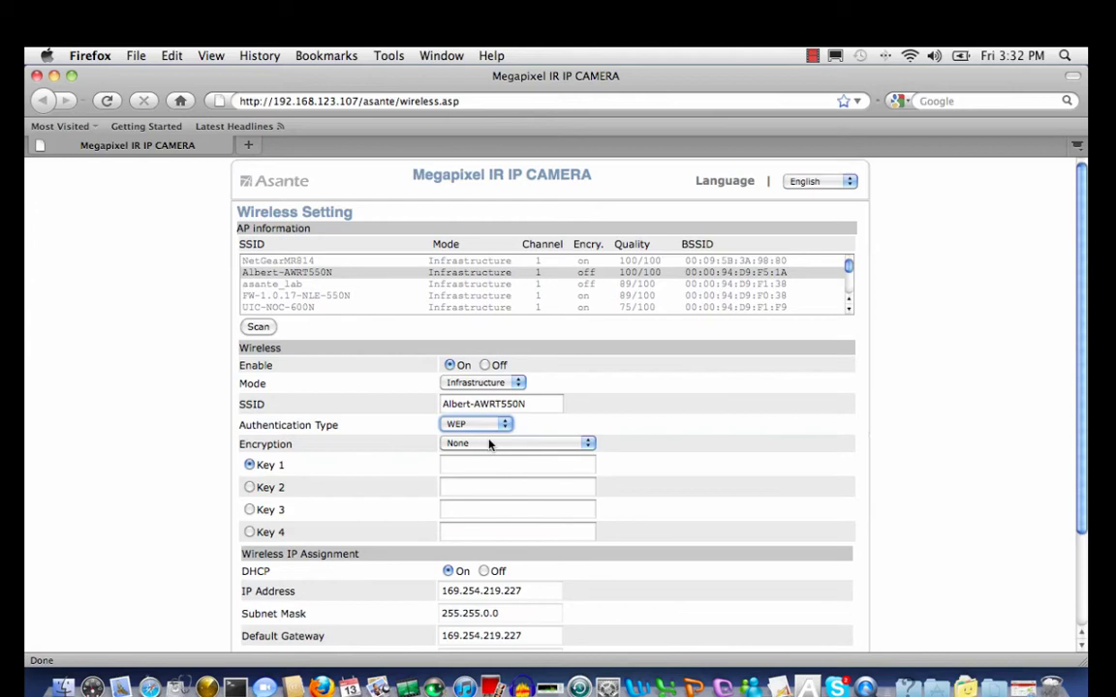
click(465, 464)
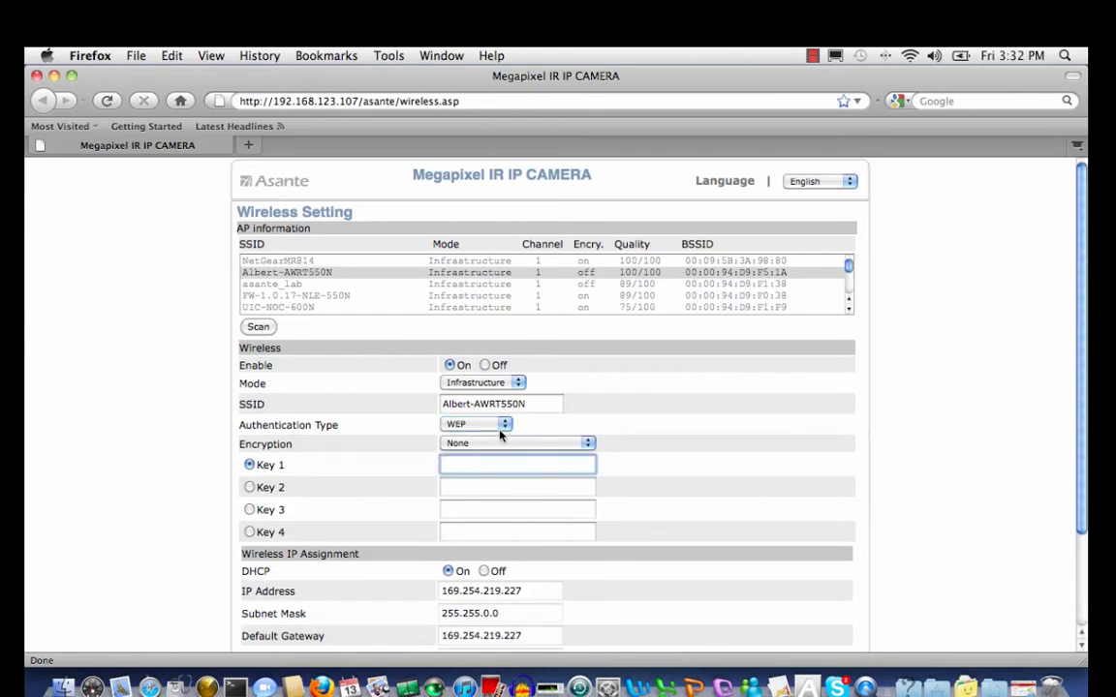
click(504, 425)
click(491, 443)
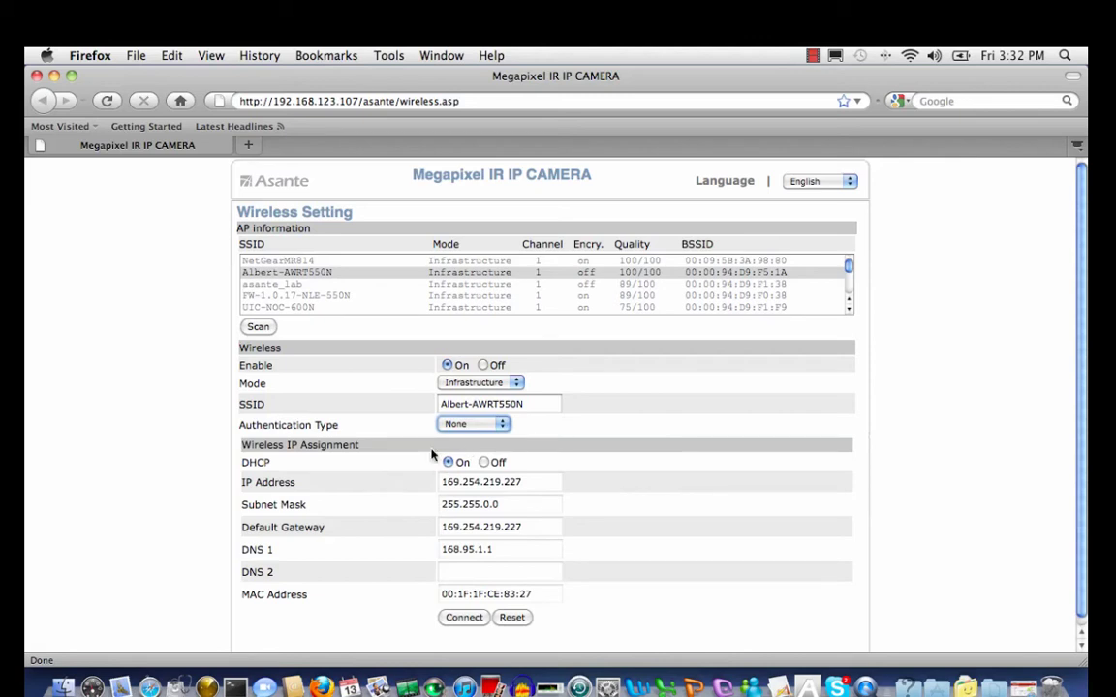
Connect the camera to Albert-AWRT550N, then close Firefox once it reports Connected at 192.168.123.111
click(463, 620)
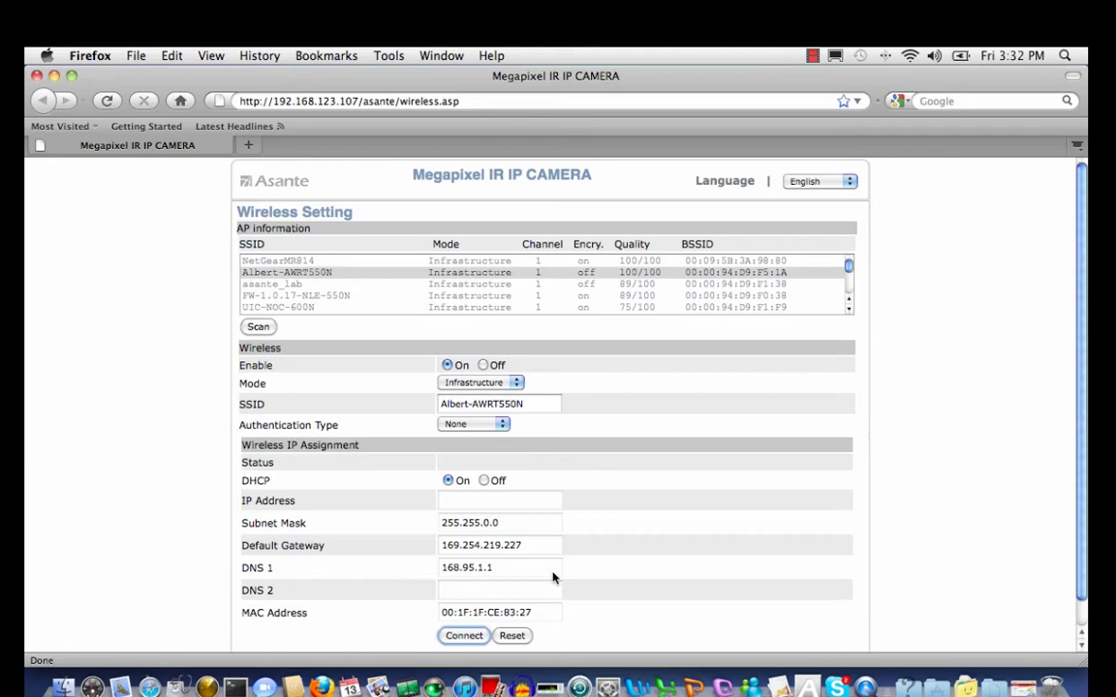
click(463, 628)
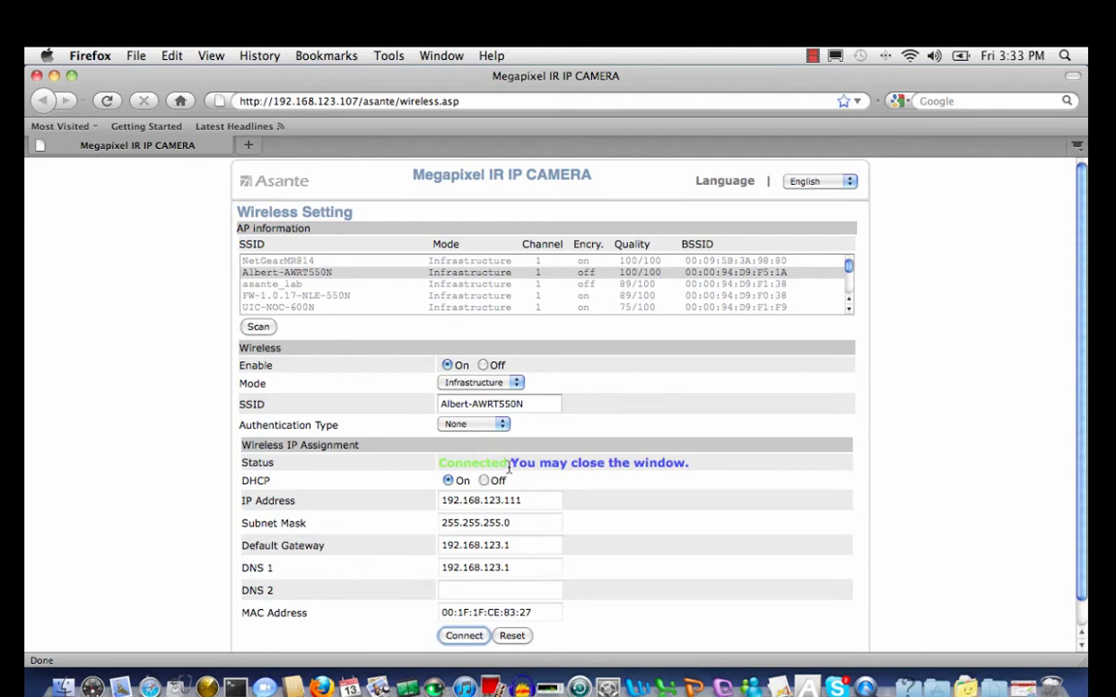
click(37, 75)
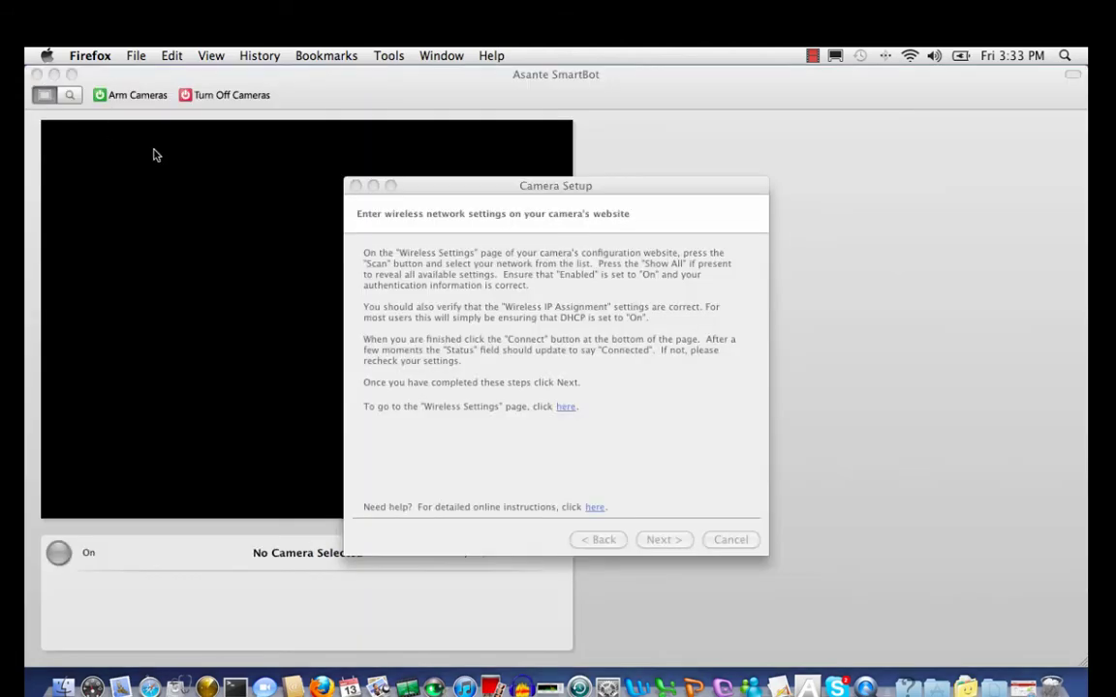
Advance the Camera Setup wizard past the Ethernet disconnect and reboot pages
click(663, 540)
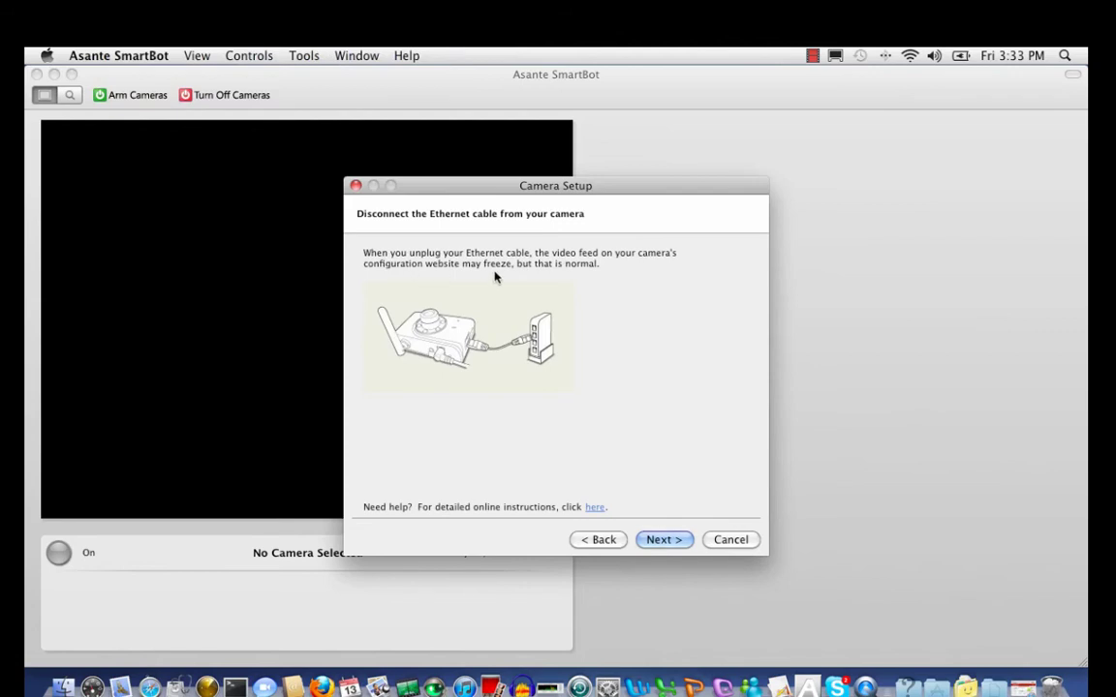
click(663, 539)
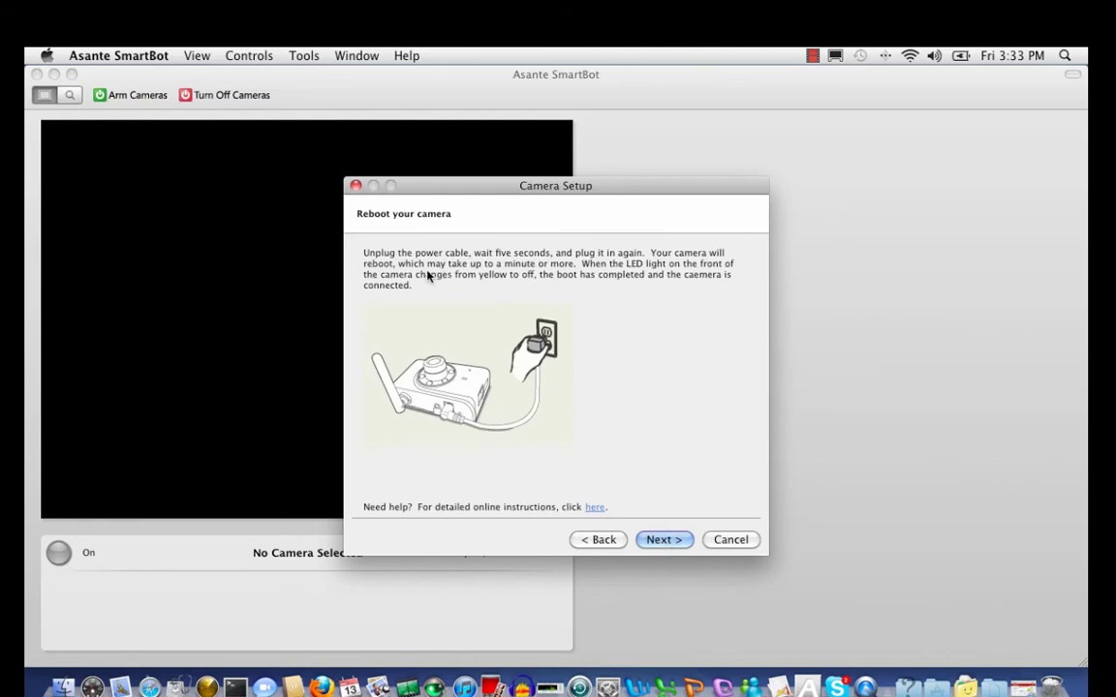
click(659, 541)
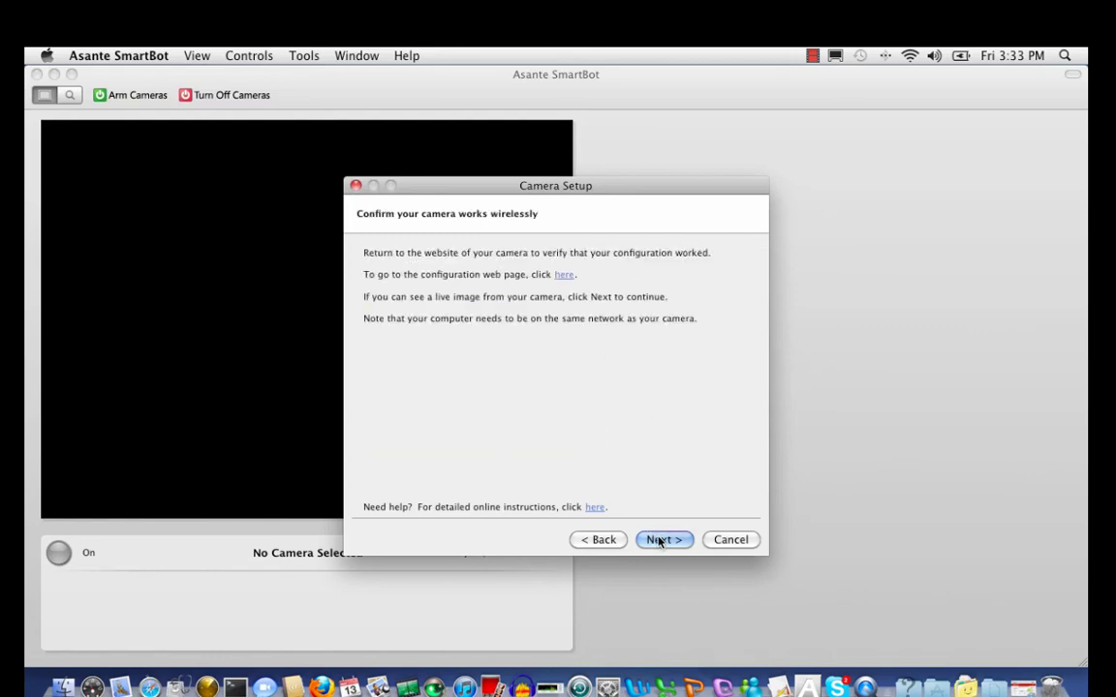
On the access settings page, enter the camera's user name and its password twice
click(655, 542)
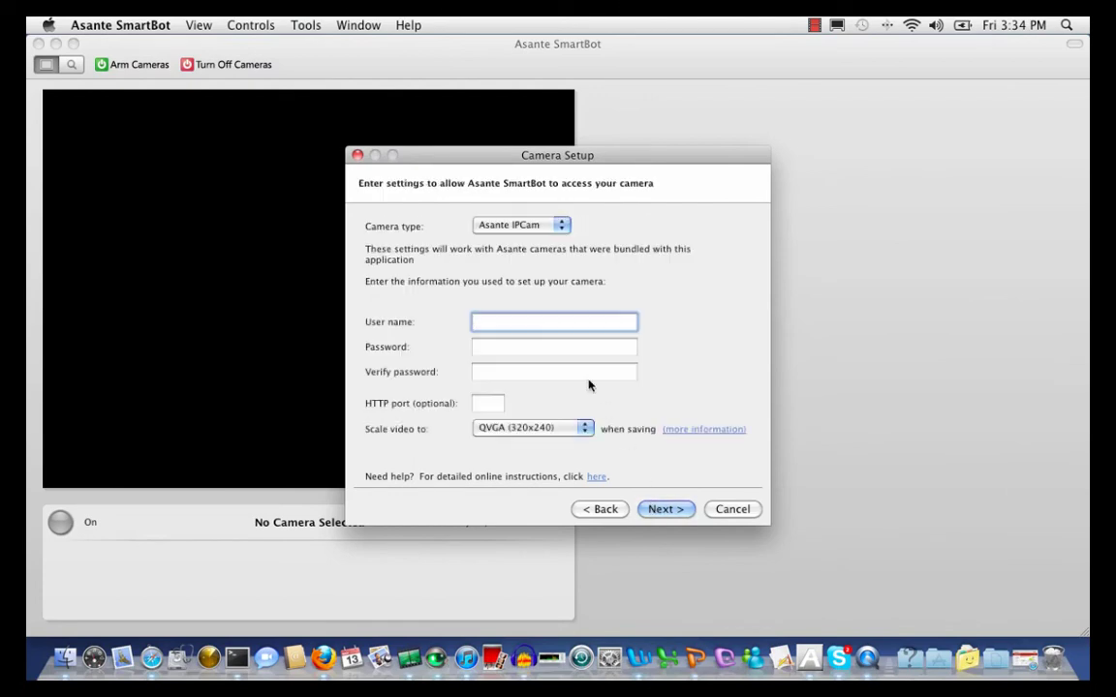
text(root)
key(Tab)
text(****)
key(Tab)
text(****)
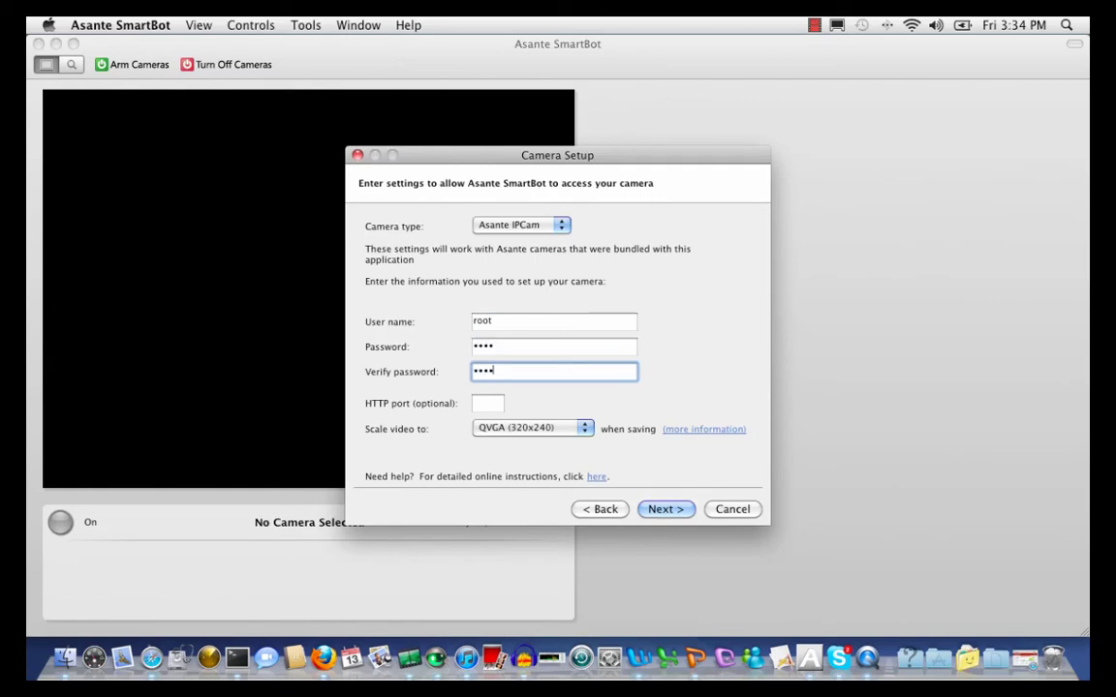
Scale saved video to SXGA (1280x1024) and submit to run the connection test
click(585, 435)
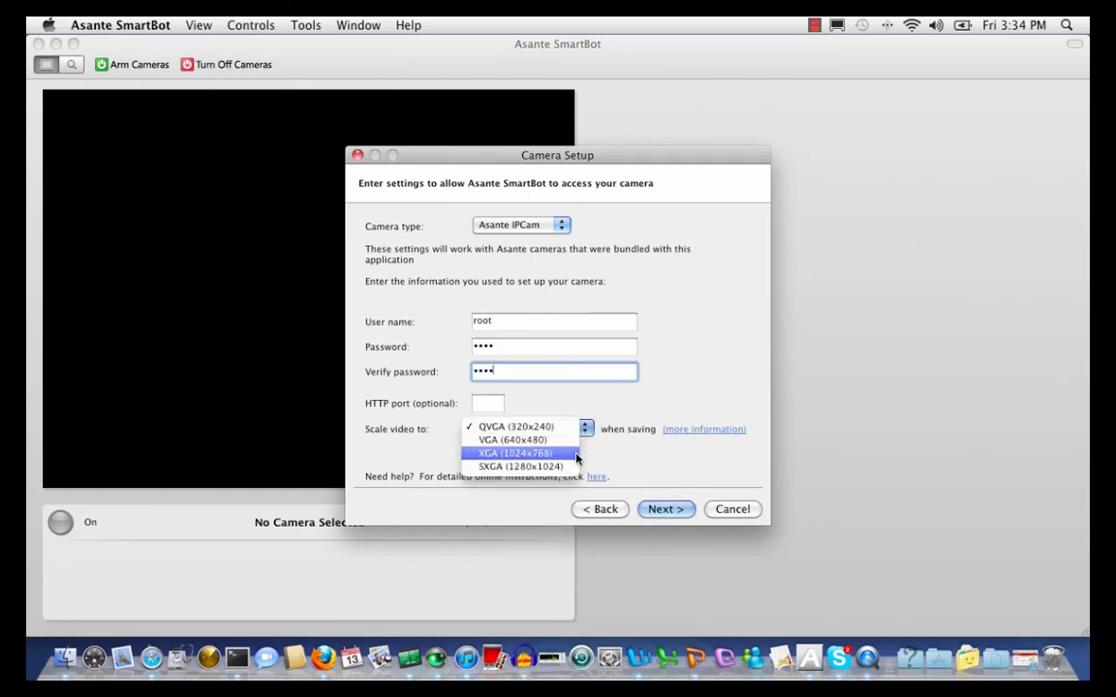
click(586, 453)
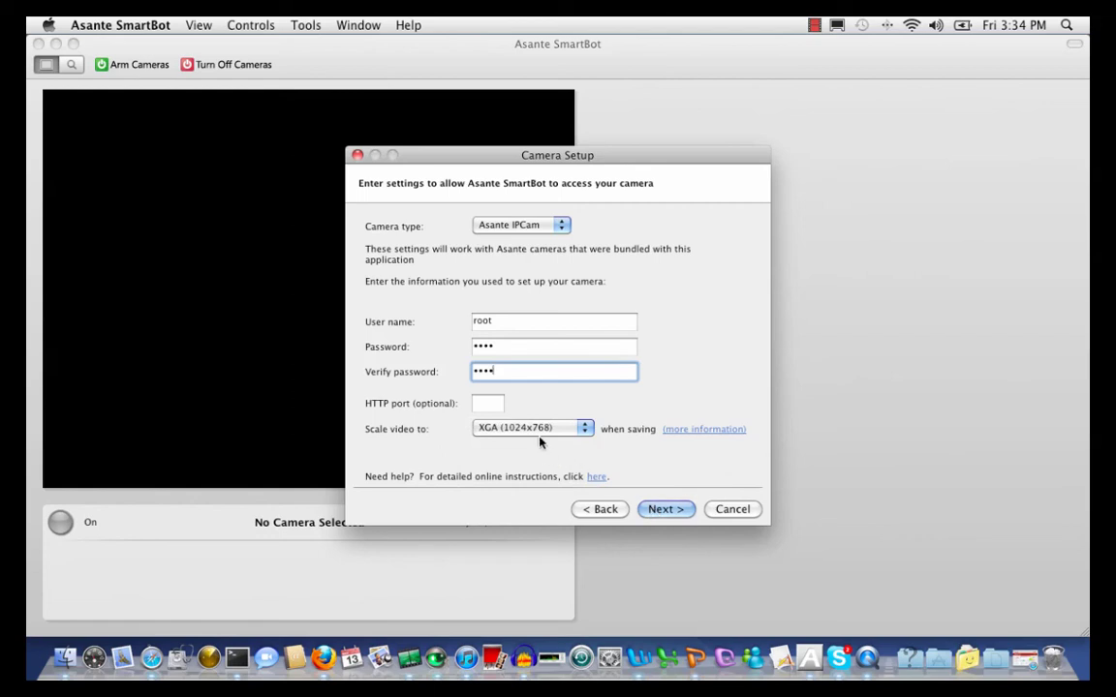
click(588, 435)
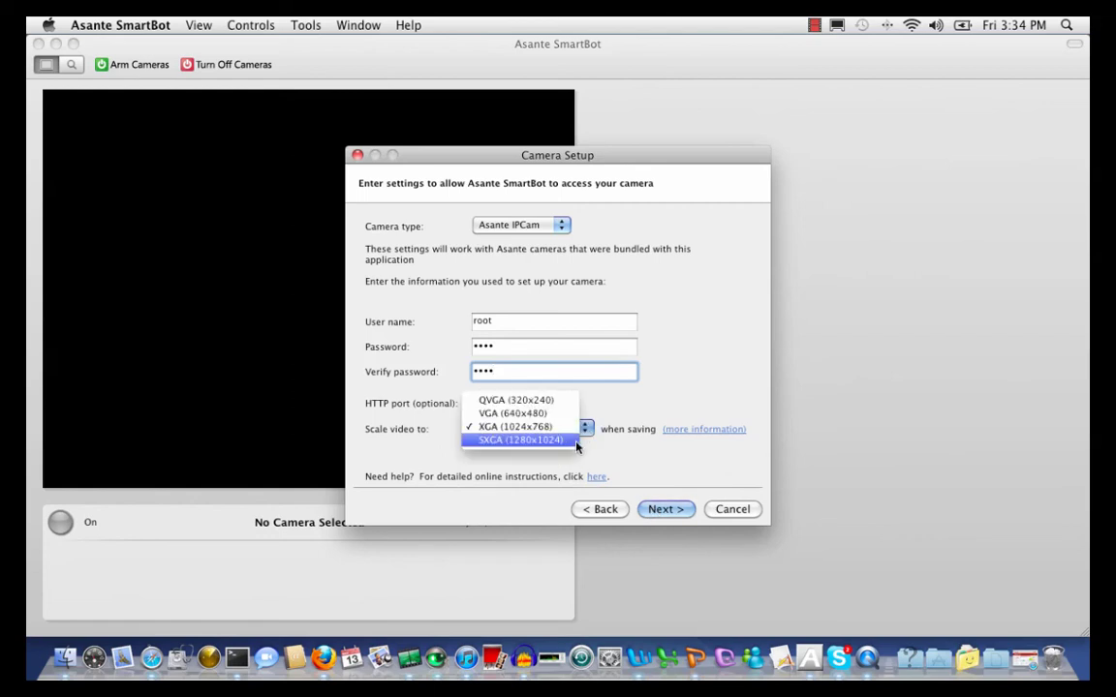
click(571, 441)
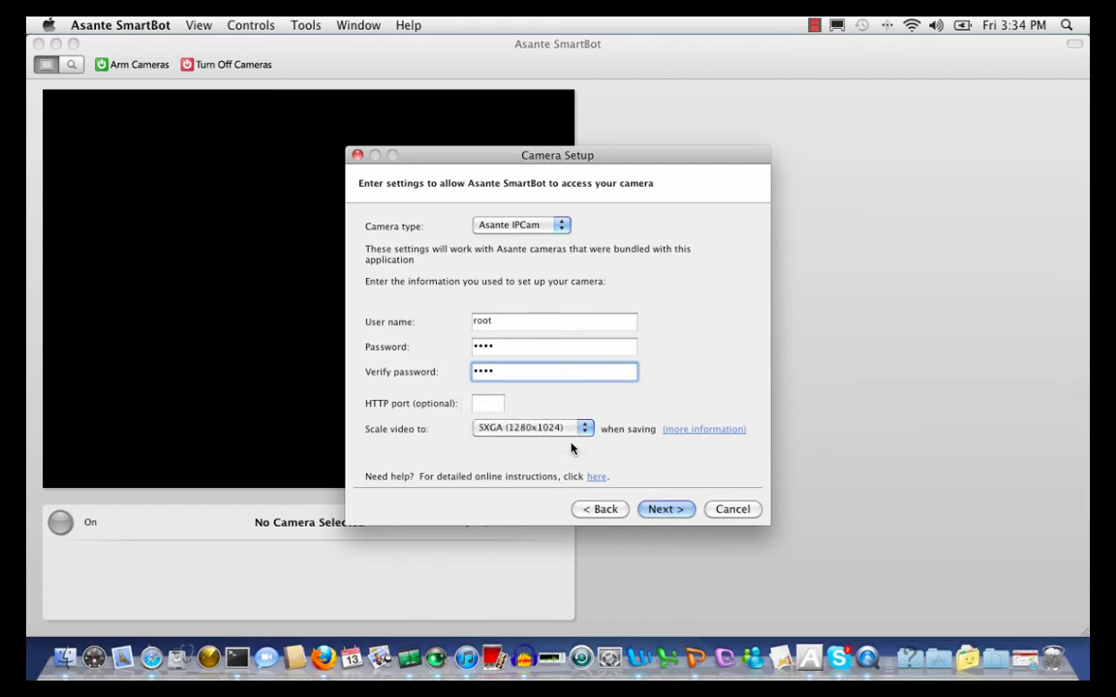
click(676, 516)
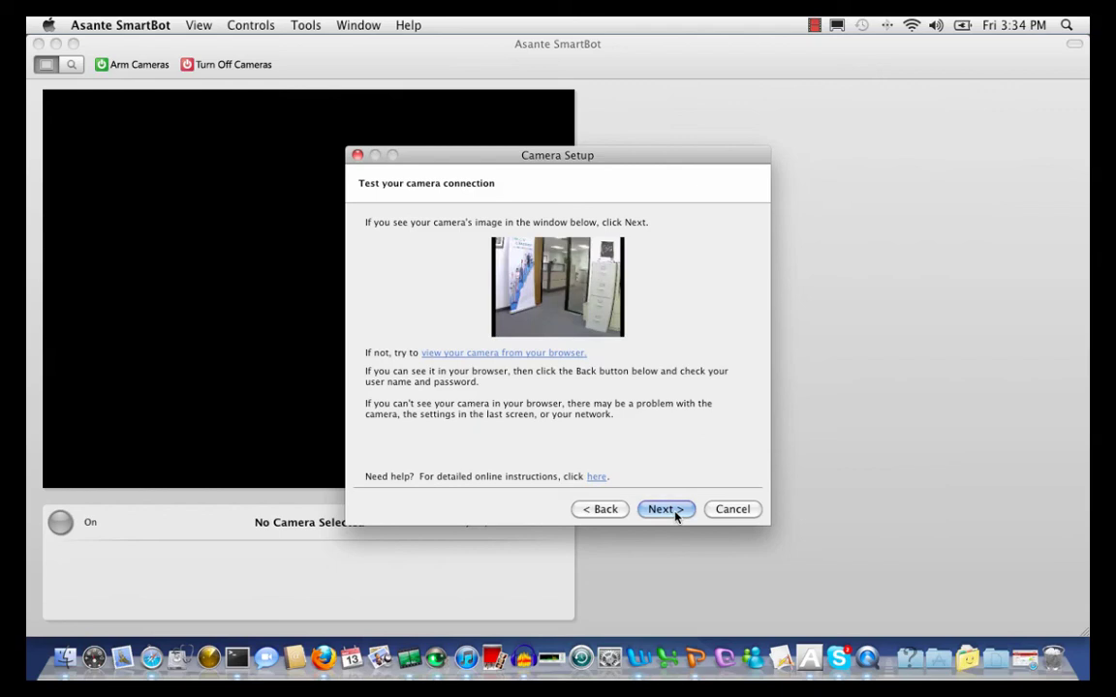
Set the camera location to 'demo office' and finish the wizard into Monitor view
click(664, 509)
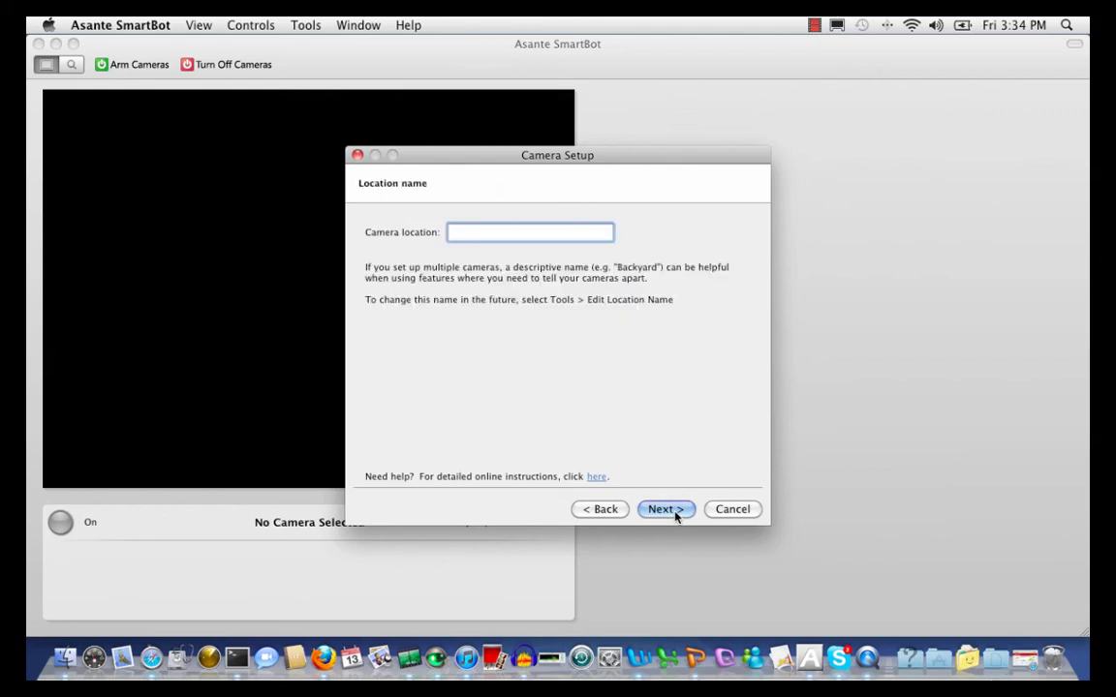
text(demo office)
click(666, 509)
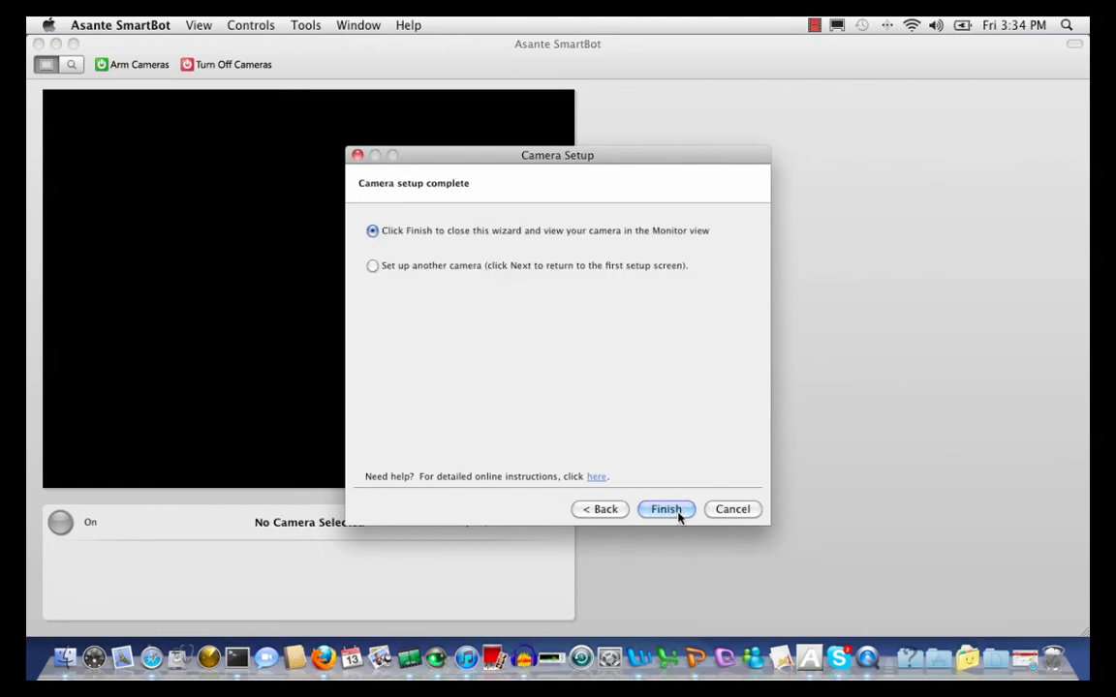
click(678, 515)
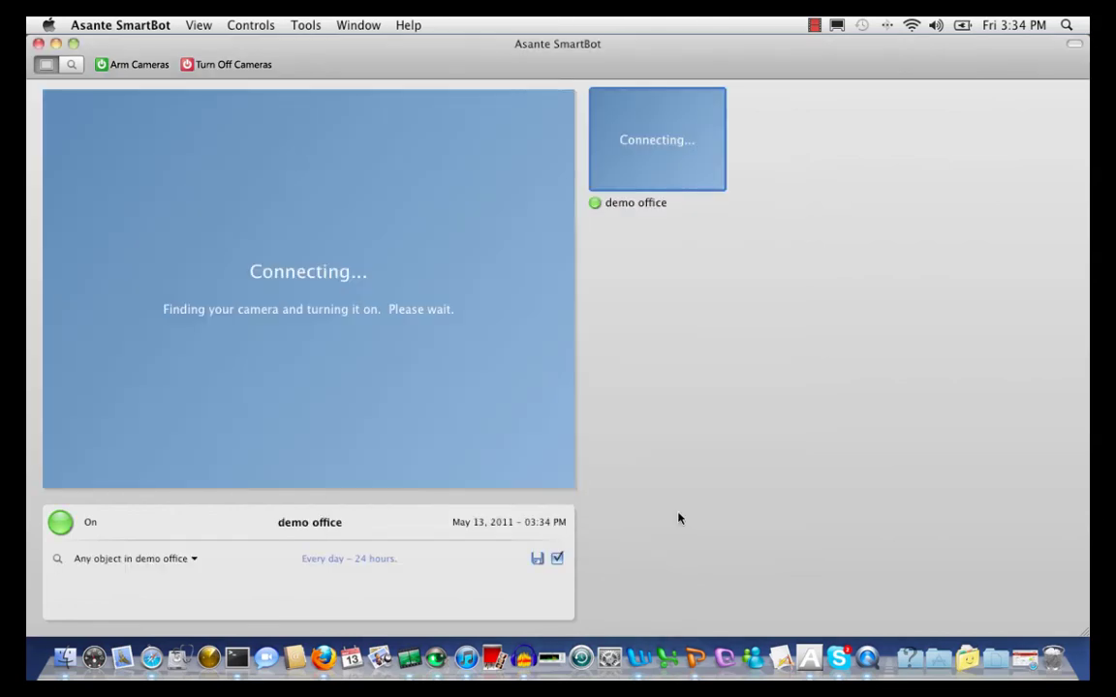